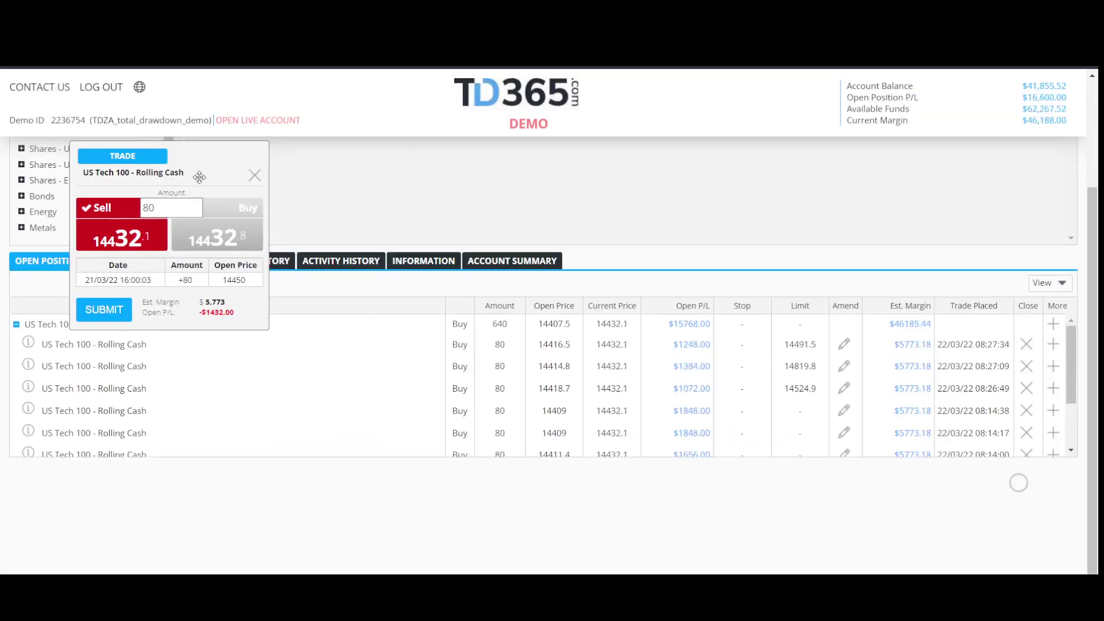
Step: Dismiss the US Tech 100 trade ticket and review the open positions list
left_click(256, 175)
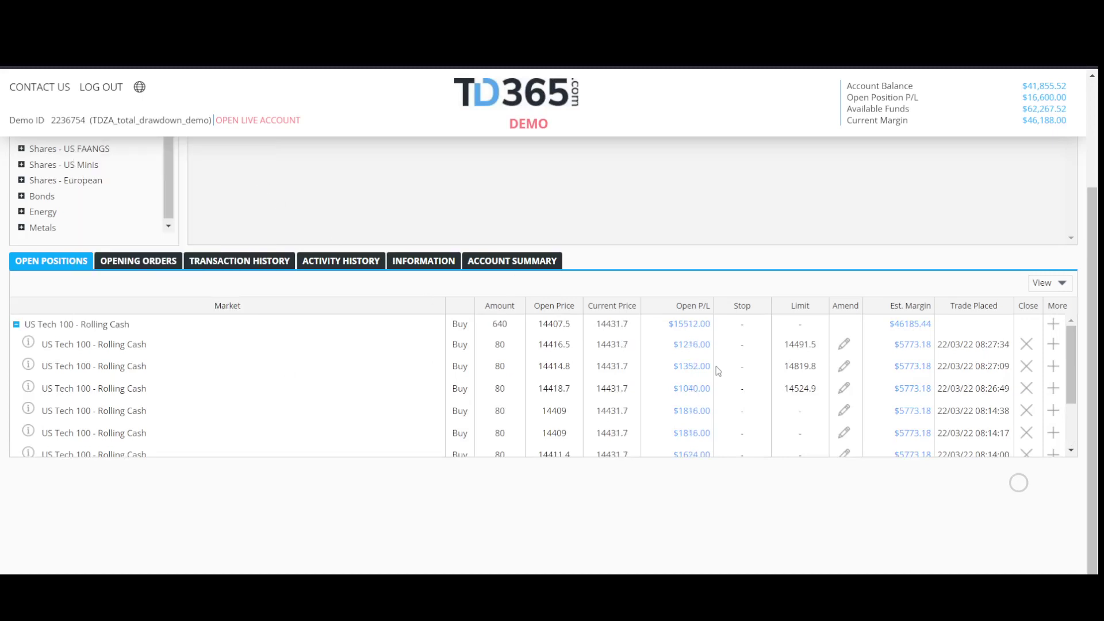
scroll(762, 405, "down", 3)
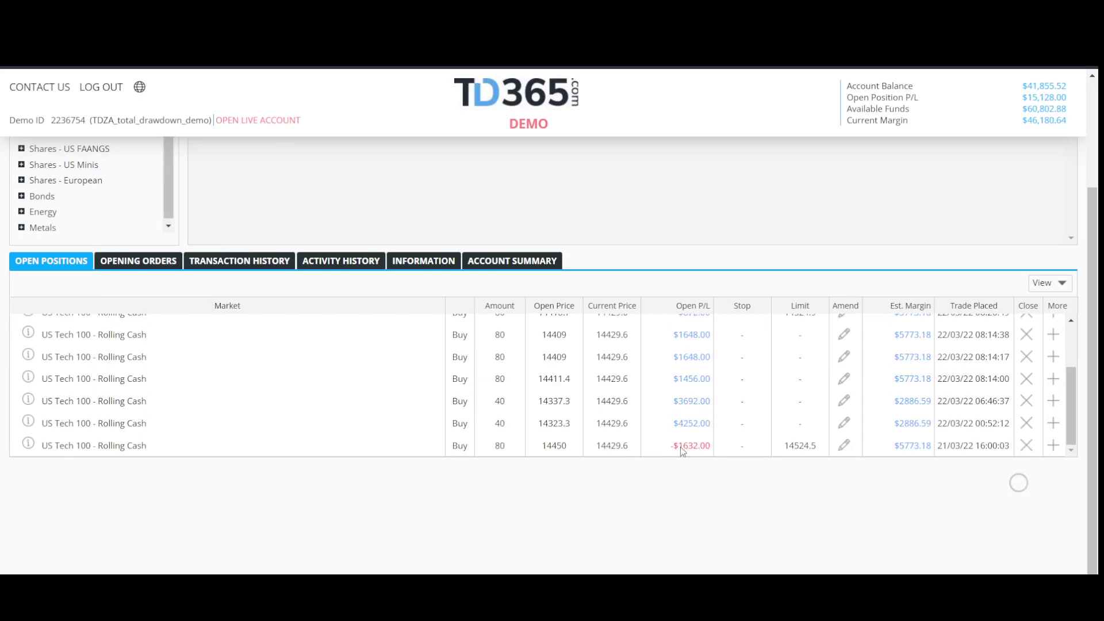
scroll(681, 446, "up", 6)
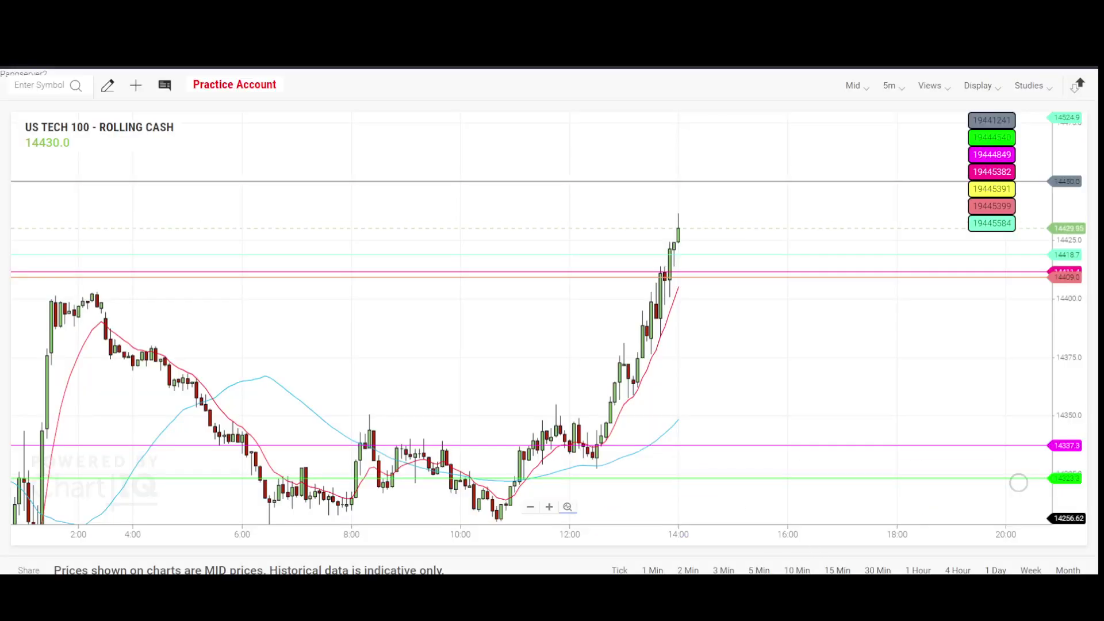
Step: Show the US Tech 100 chart on 5-minute candles, panned toward the latest candles
left_click(918, 570)
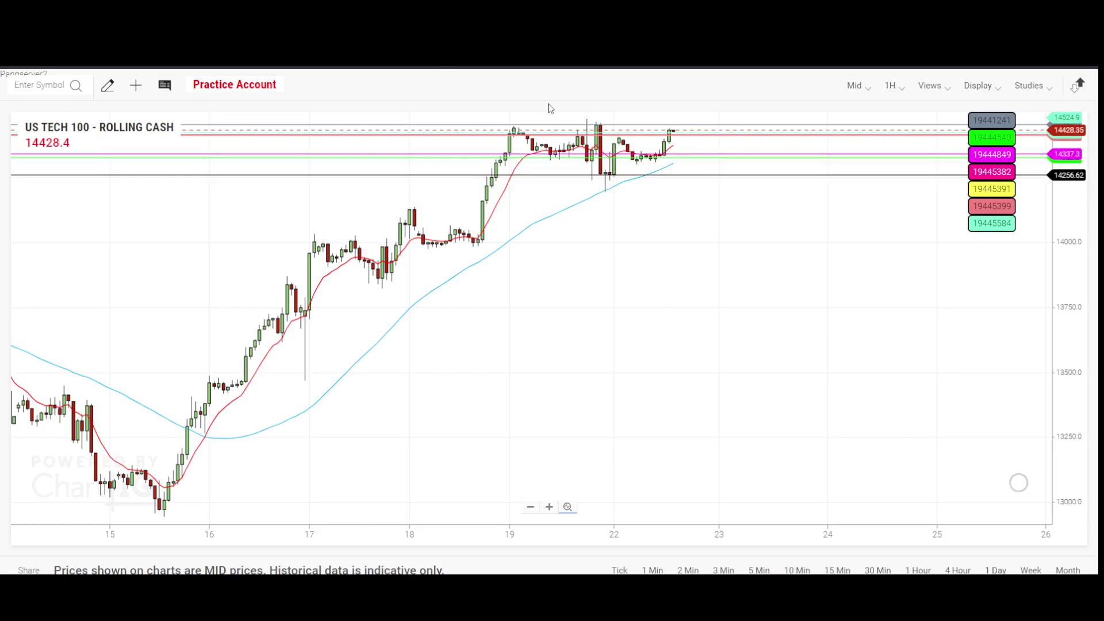
left_click(759, 570)
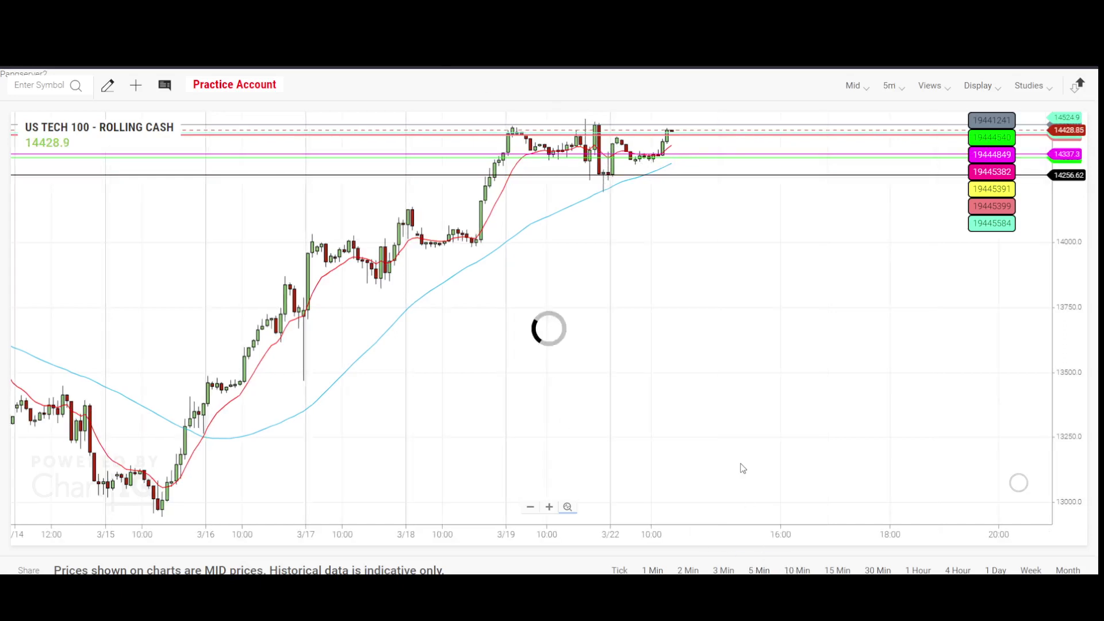
left_click_drag(716, 475, 658, 495)
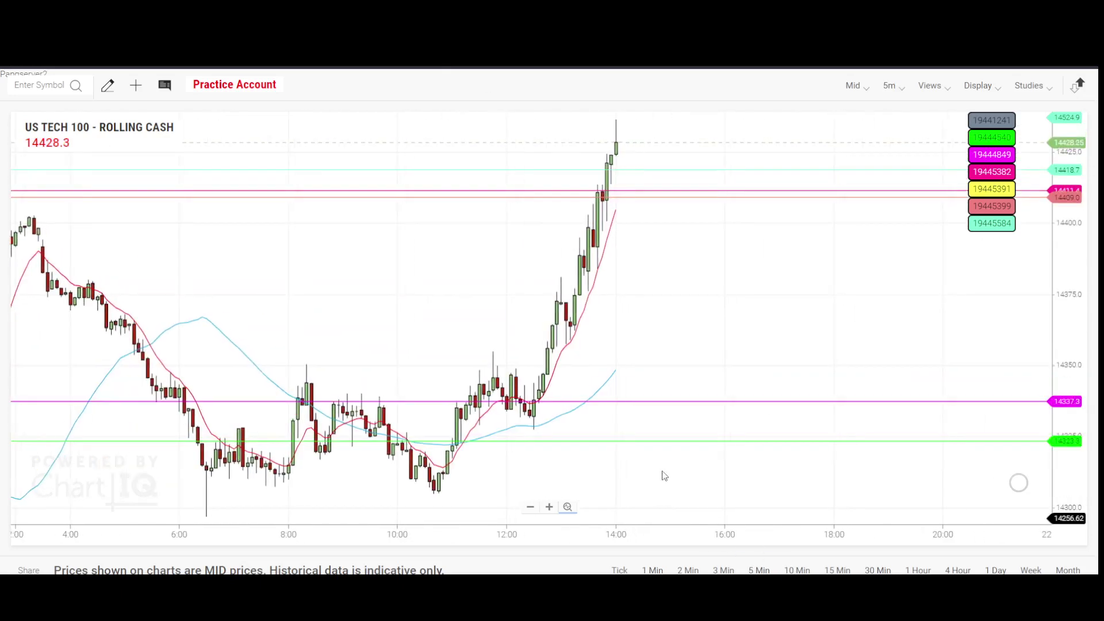
left_click_drag(710, 345, 694, 372)
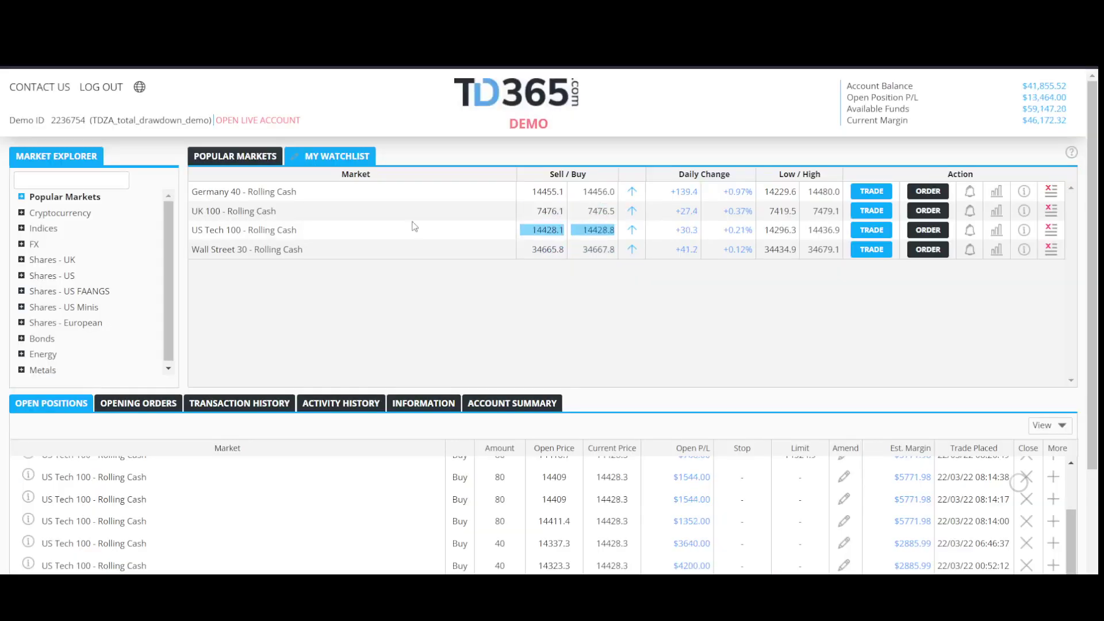
Step: Start closing the oldest US Tech 100 position, then pan the chart to show 14450
scroll(694, 450, "down", 5)
scroll(815, 408, "down", 3)
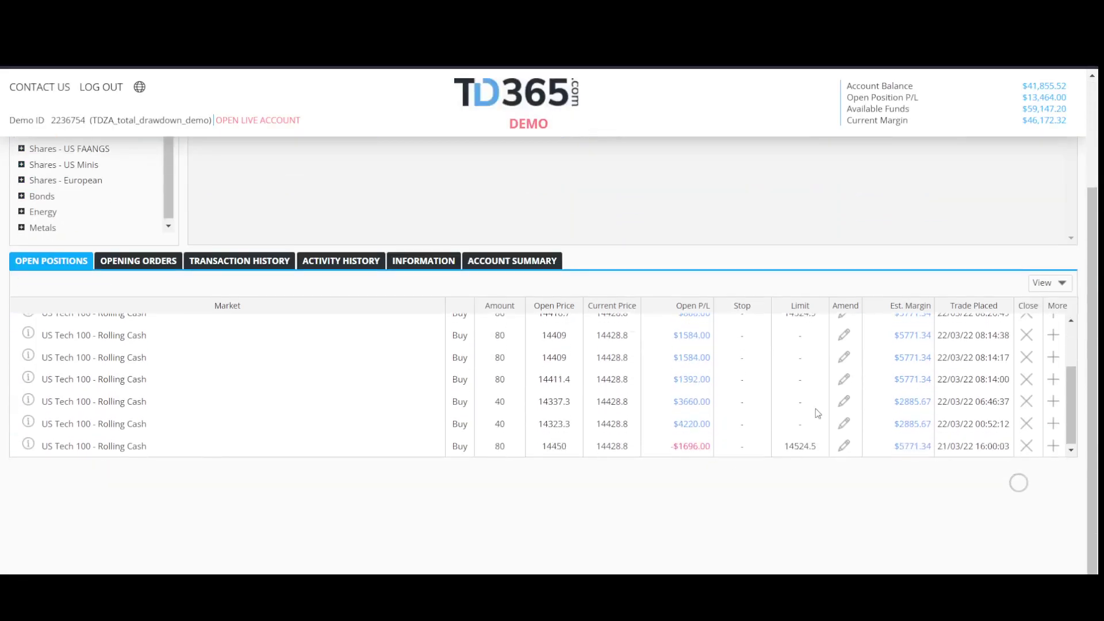
left_click(1029, 446)
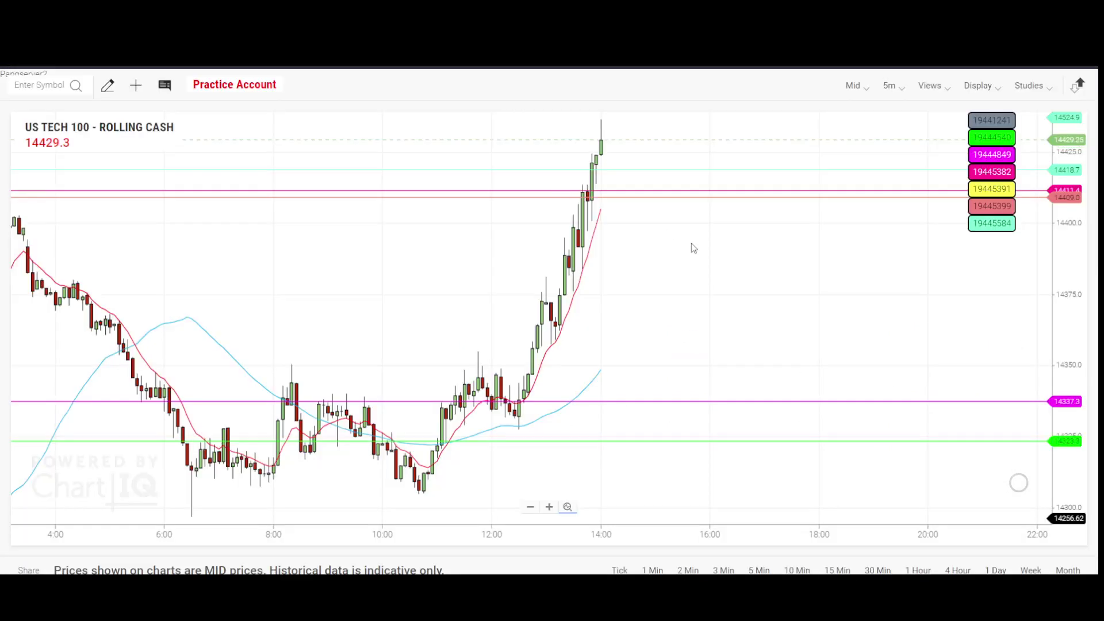
left_click_drag(720, 294, 678, 375)
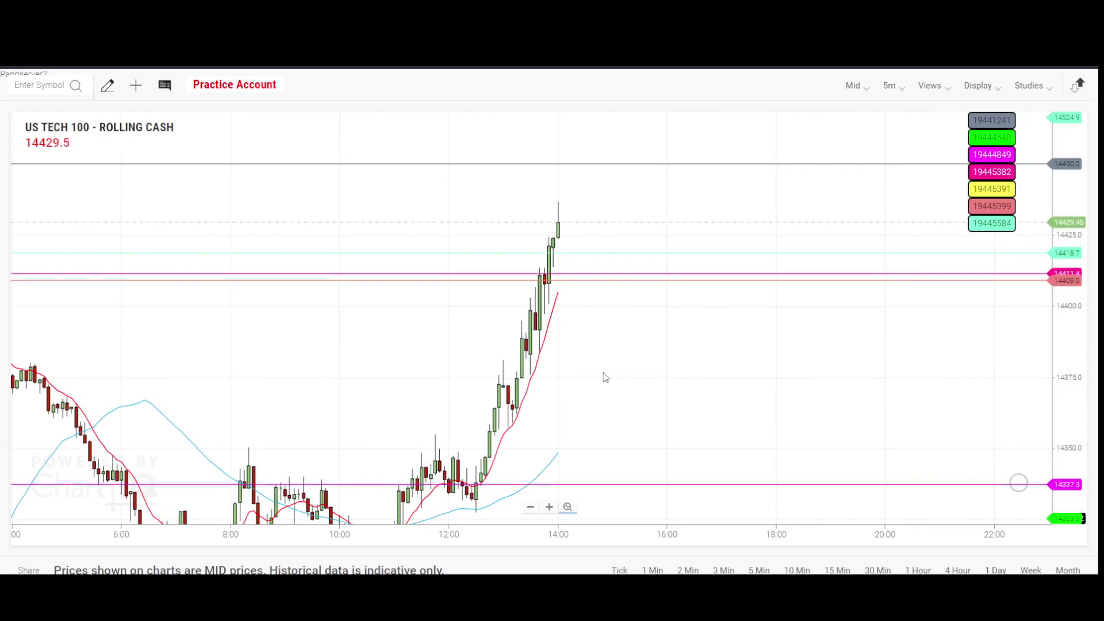
left_click_drag(632, 382, 838, 440)
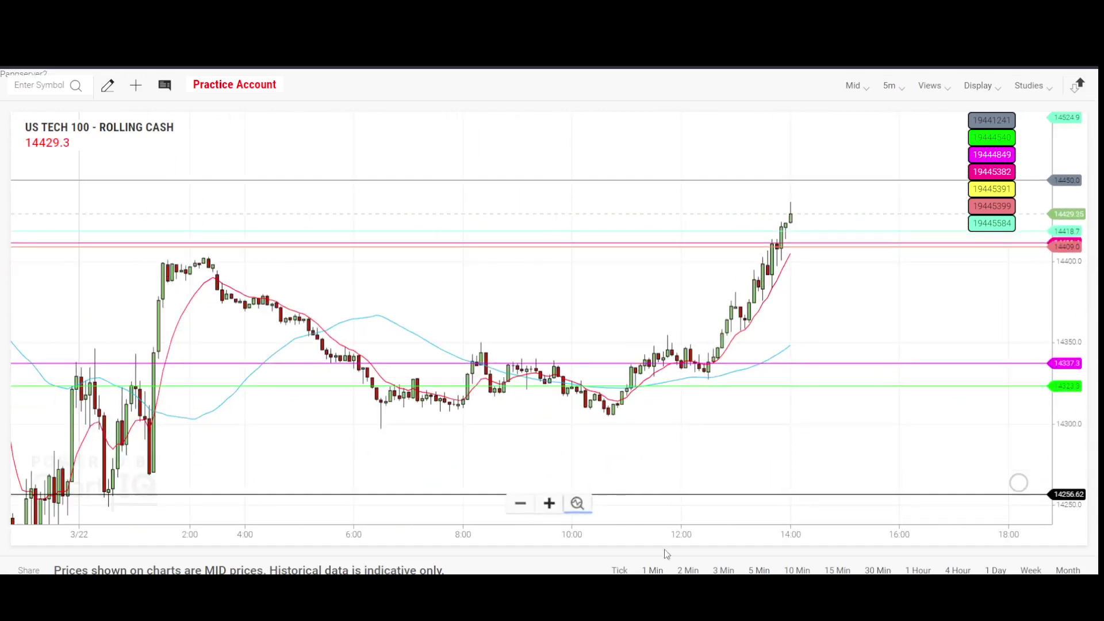
left_click(838, 570)
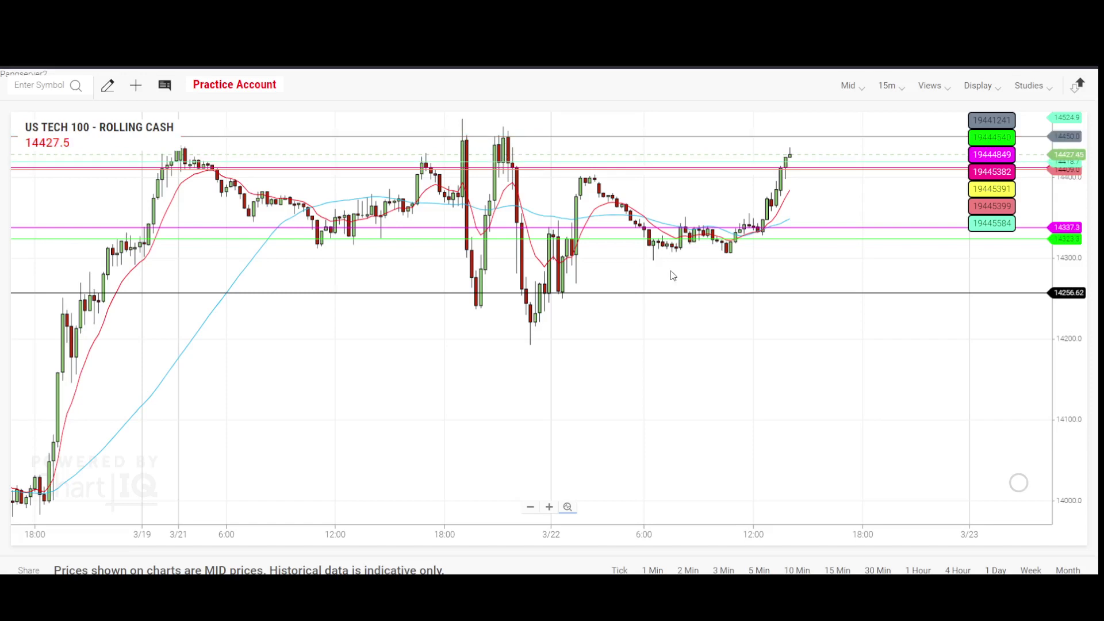
scroll(610, 370, "right", 3)
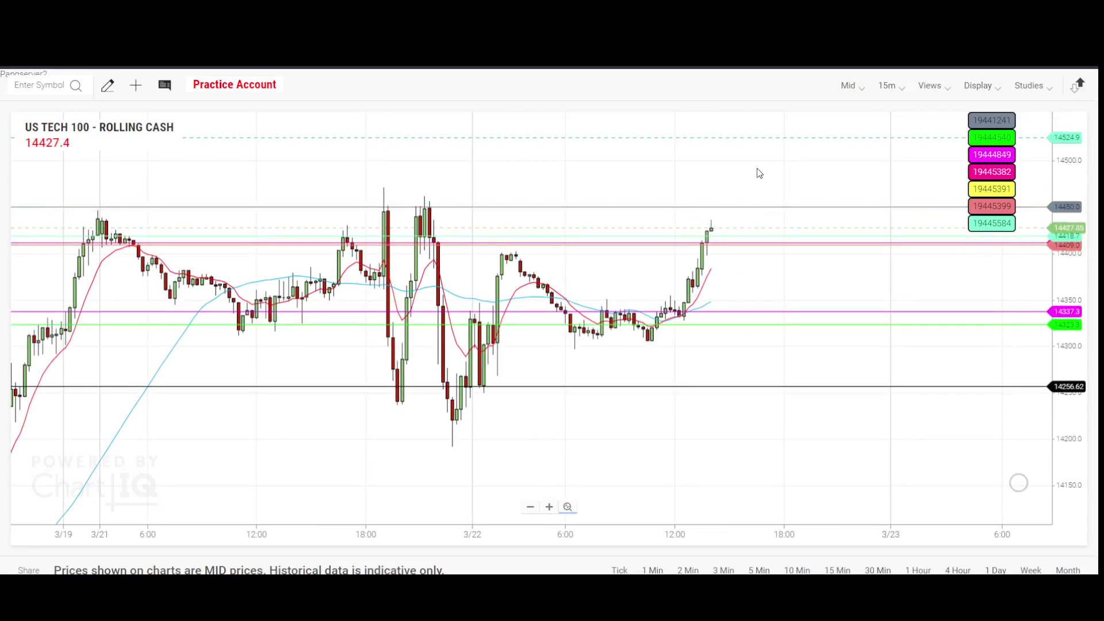
left_click(742, 207)
left_click(770, 272)
left_click(549, 506)
left_click(758, 569)
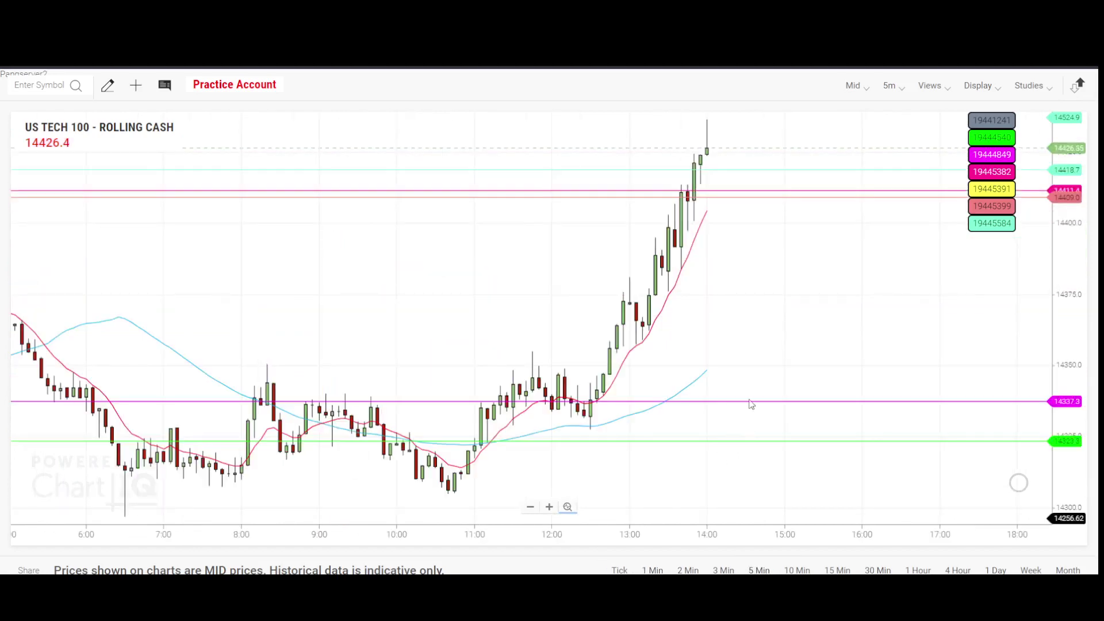
left_click_drag(819, 360, 725, 412)
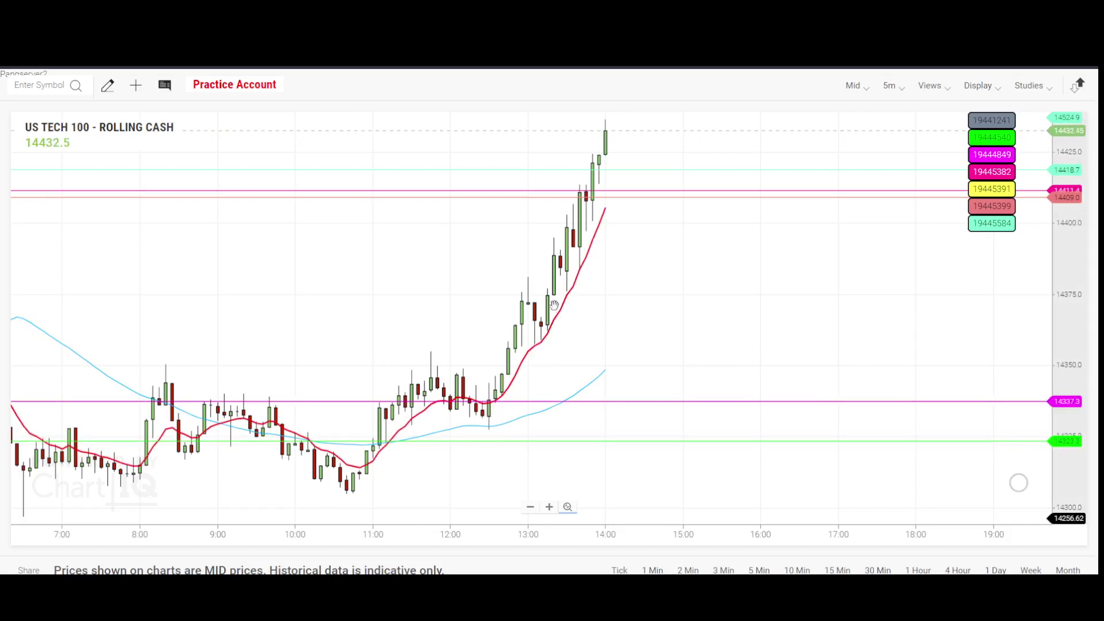
left_click_drag(636, 298, 590, 393)
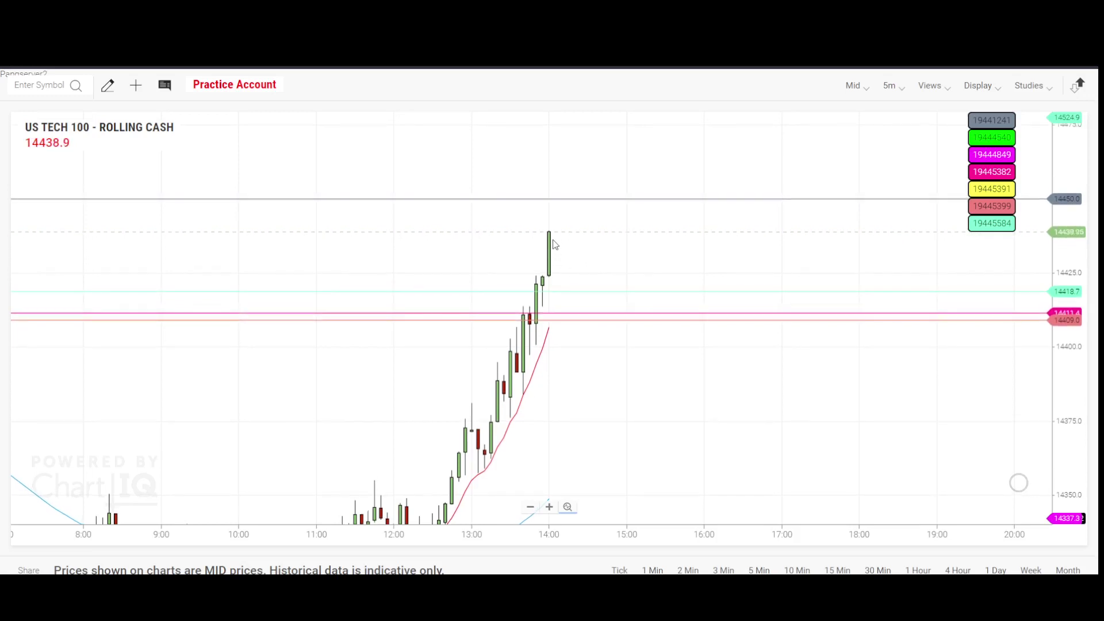
Step: Pan the chart to show more morning candles, then re-centre on the latest ones
left_click_drag(636, 395, 640, 432)
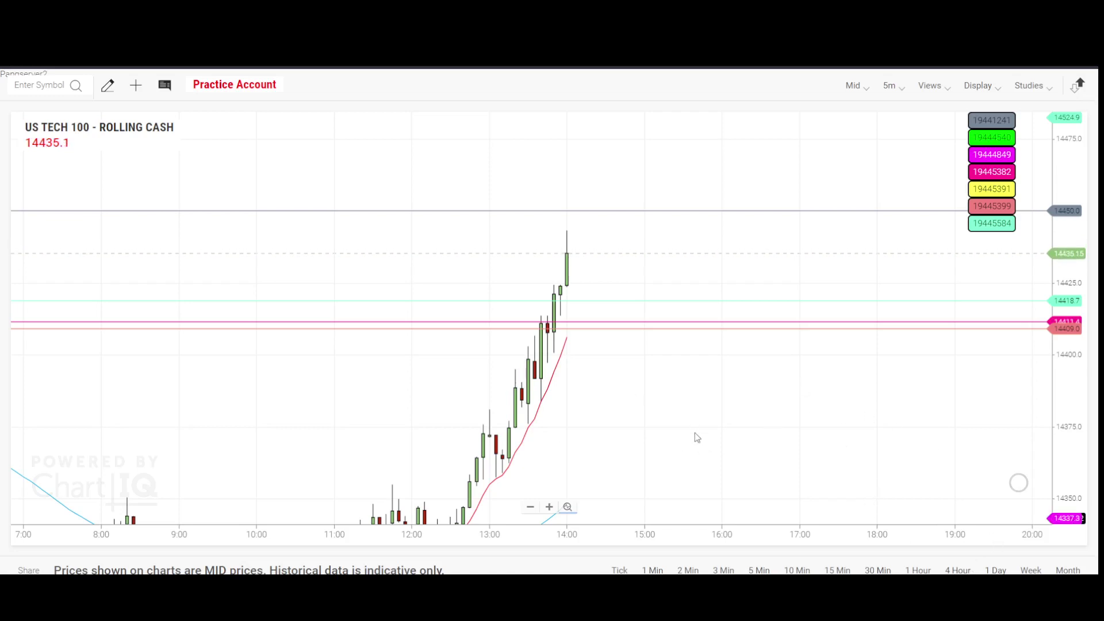
left_click_drag(695, 432, 720, 382)
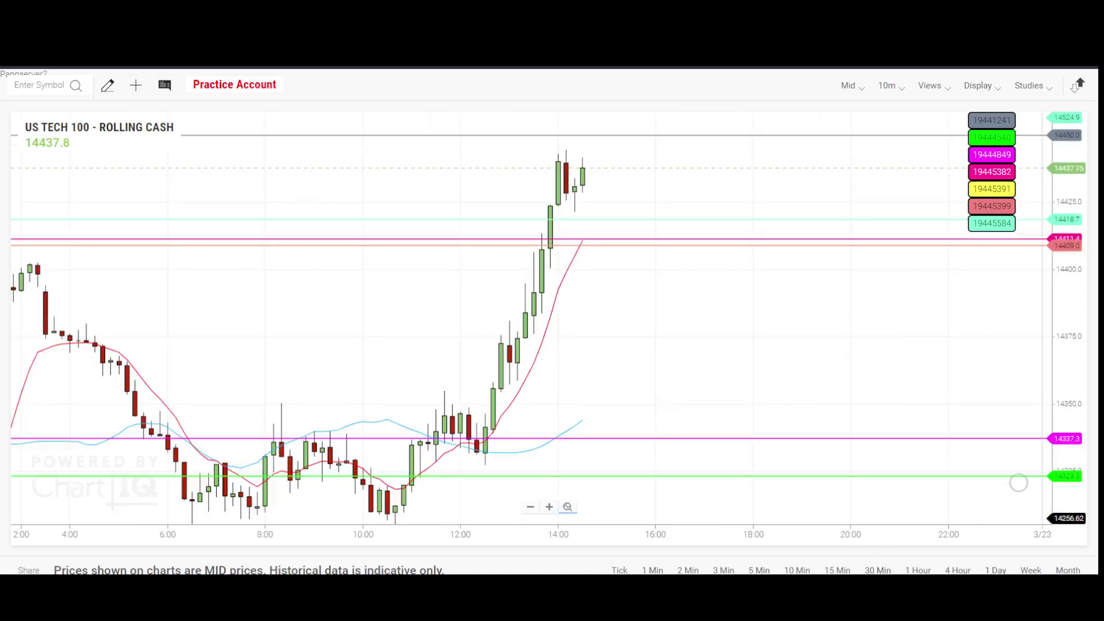
key("super+alt+d")
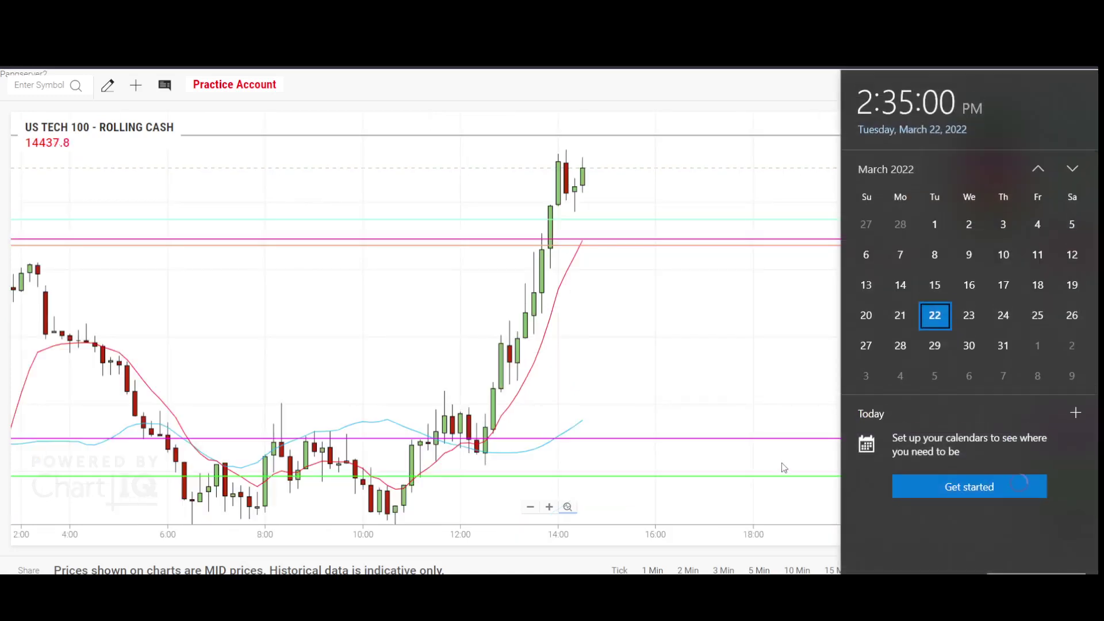
left_click(783, 361)
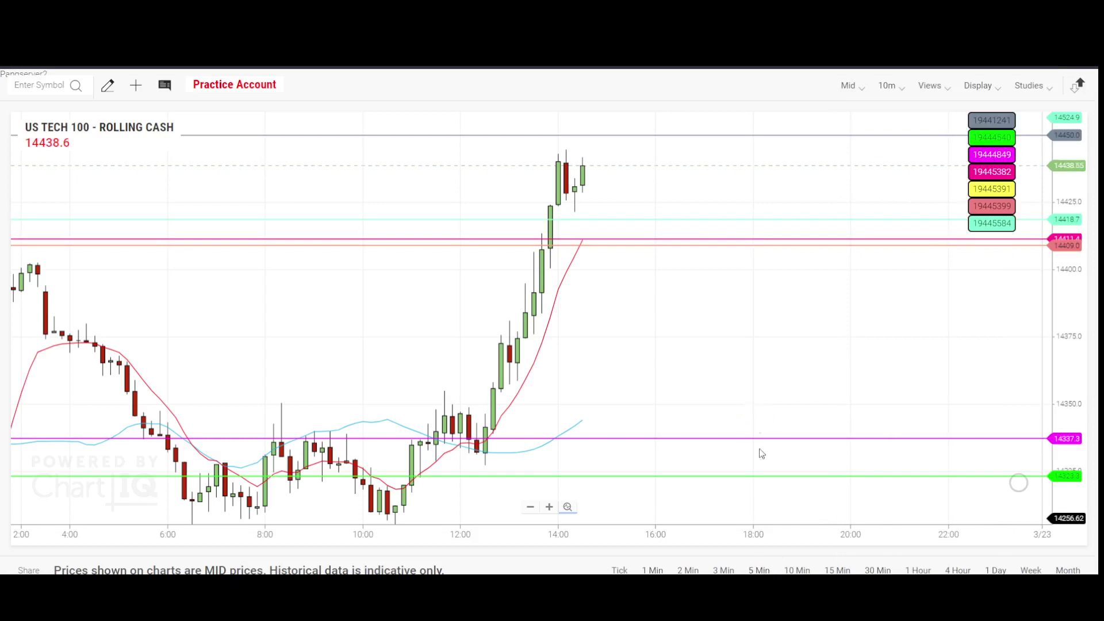
Step: Switch the chart to 5-minute candles with 14450 in view, and dismiss the trade ticket
left_click(760, 570)
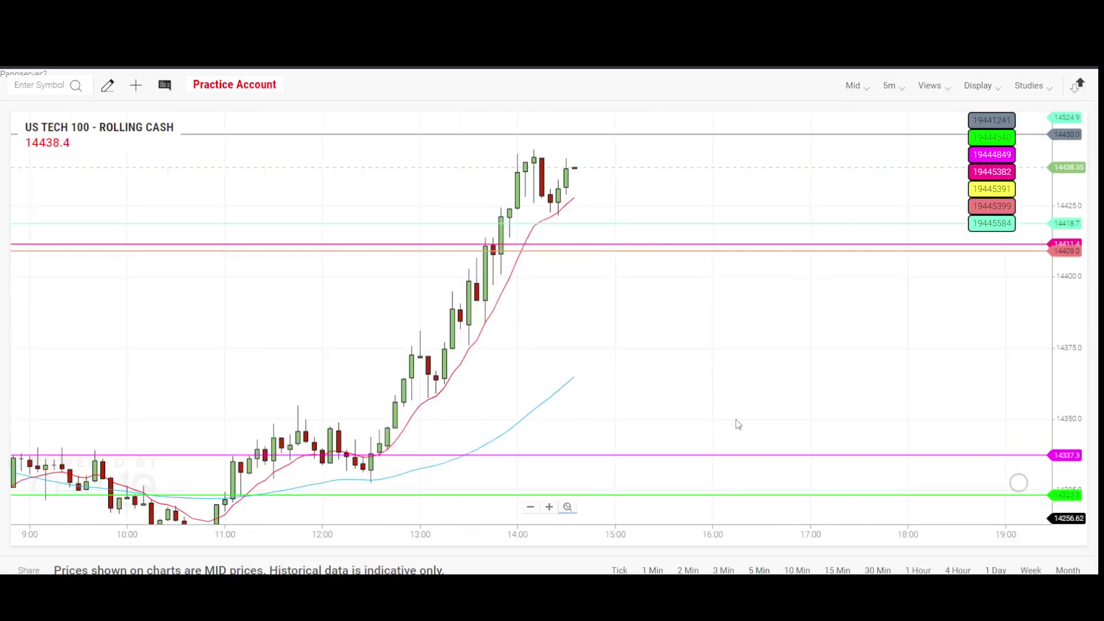
left_click_drag(658, 322, 664, 398)
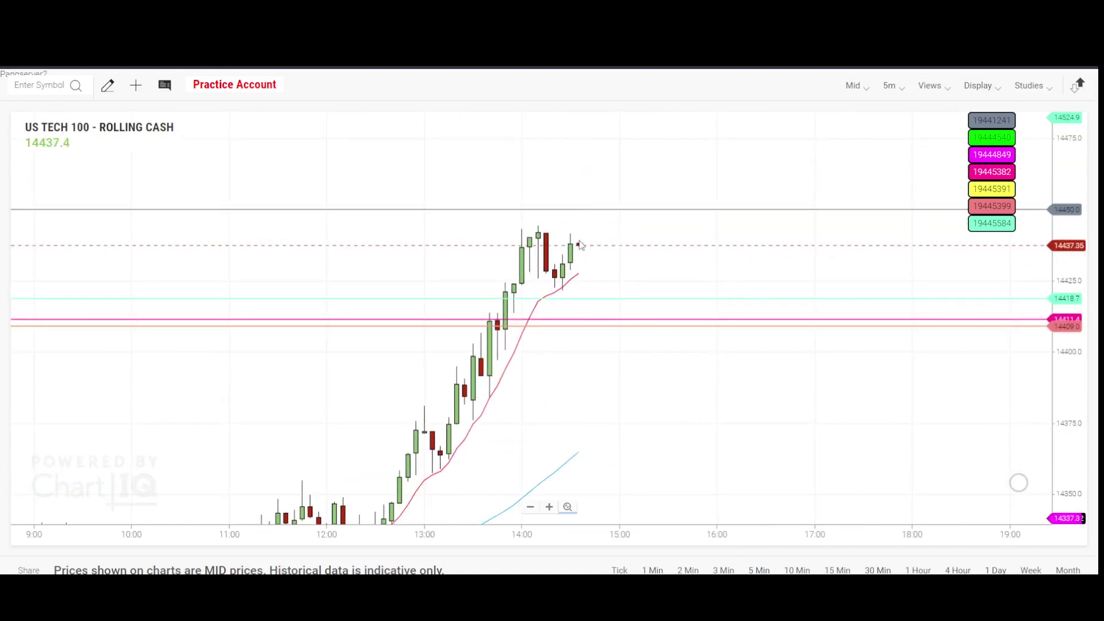
left_click_drag(690, 401, 710, 341)
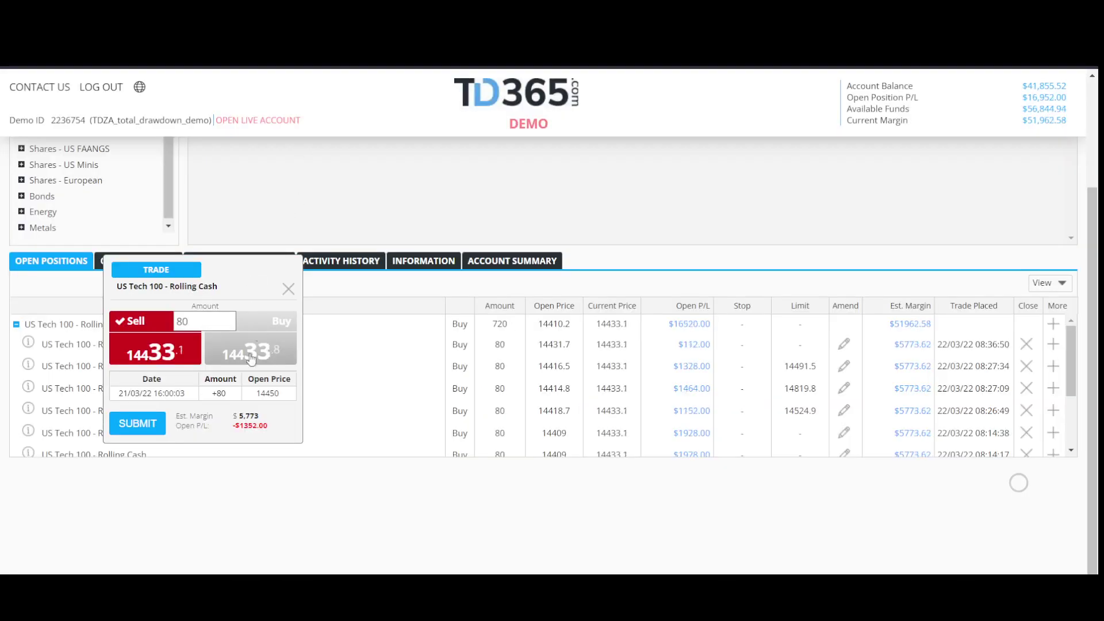
left_click(288, 288)
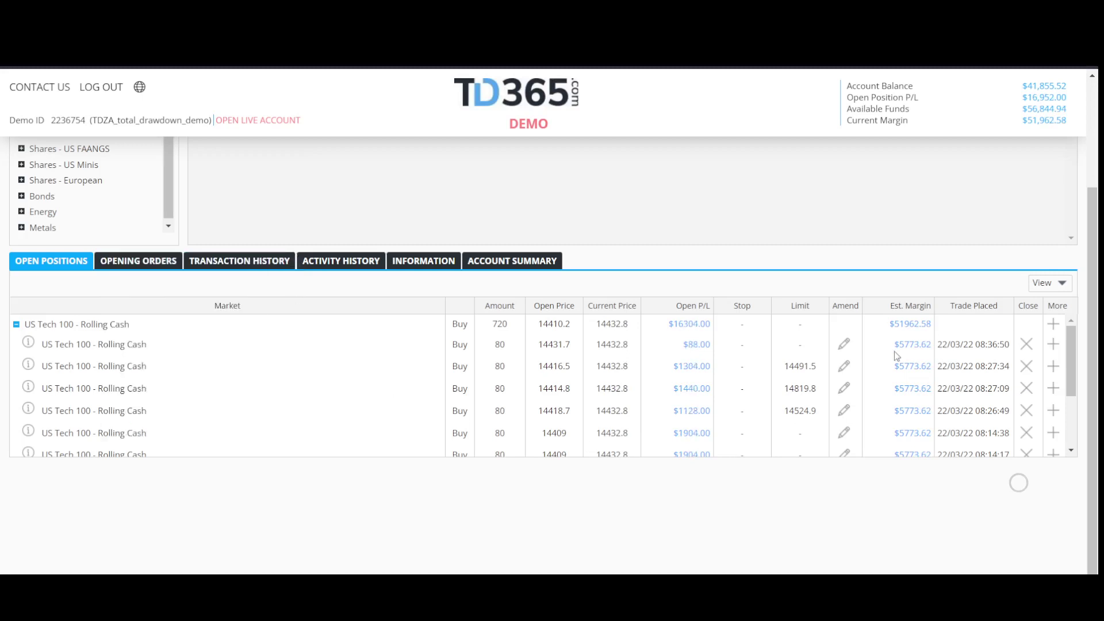
Step: Close the five newest US Tech 100 positions, down to the 08:14:38 trade
left_click(1026, 344)
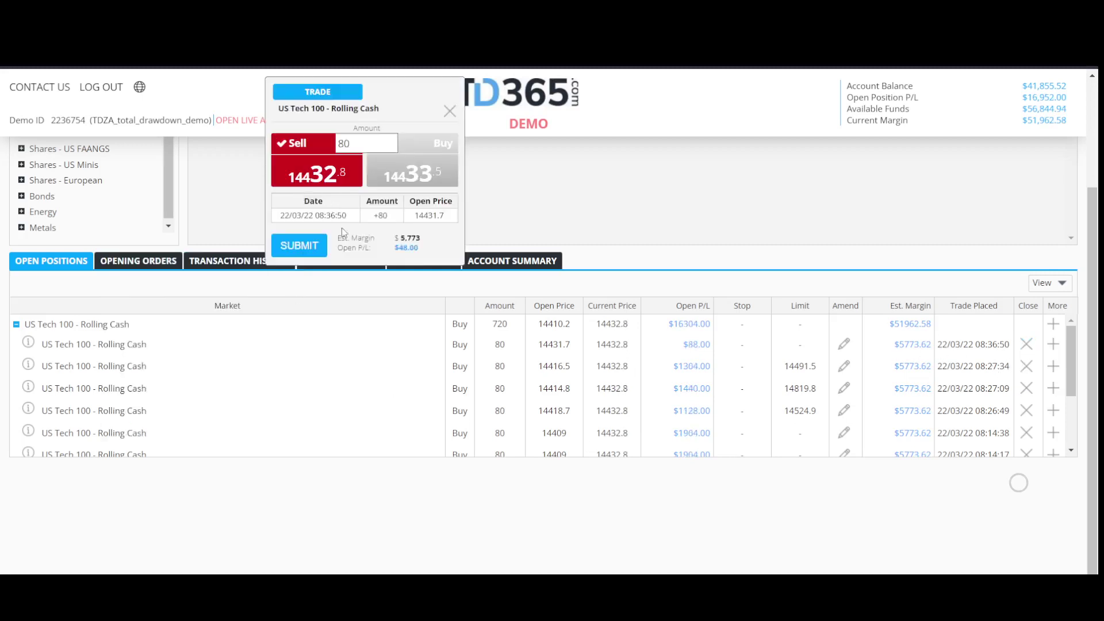
left_click(286, 246)
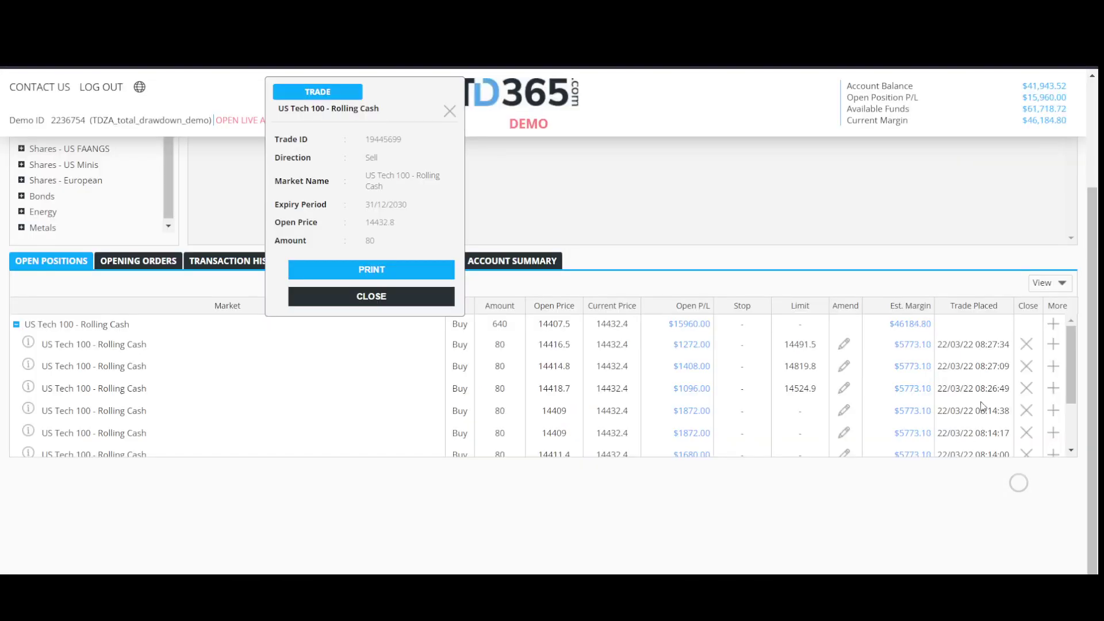
left_click(1026, 344)
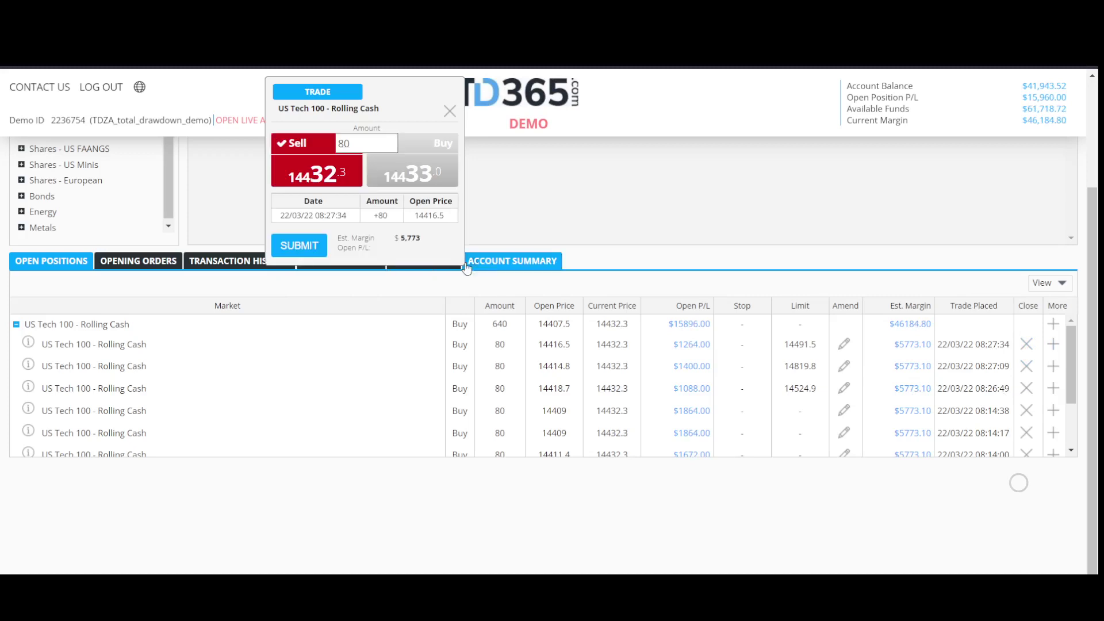
left_click(304, 254)
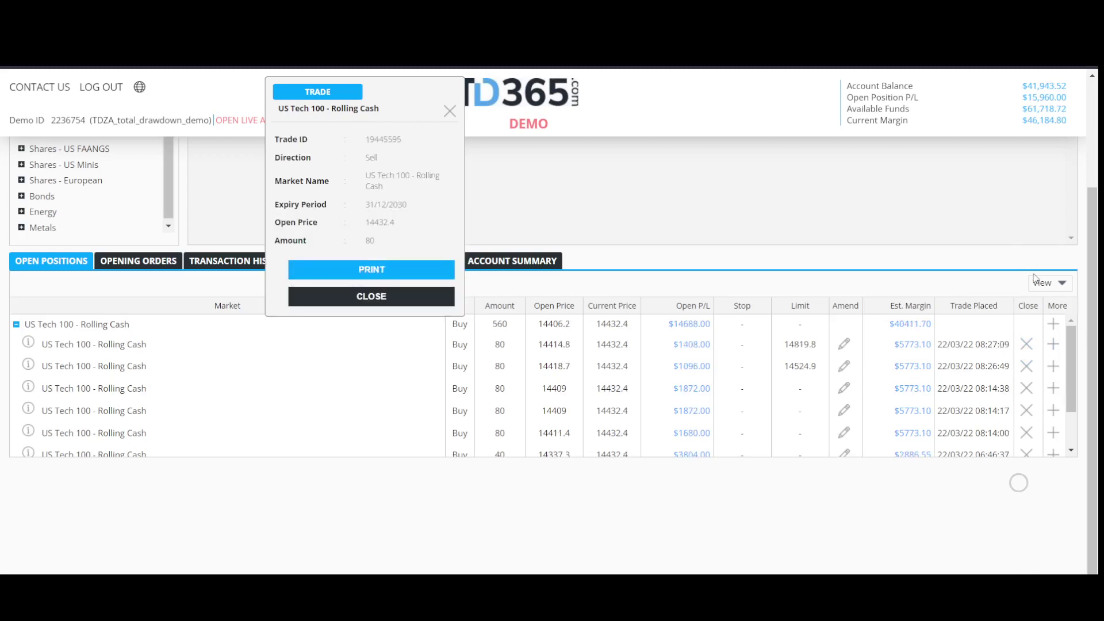
left_click(1027, 344)
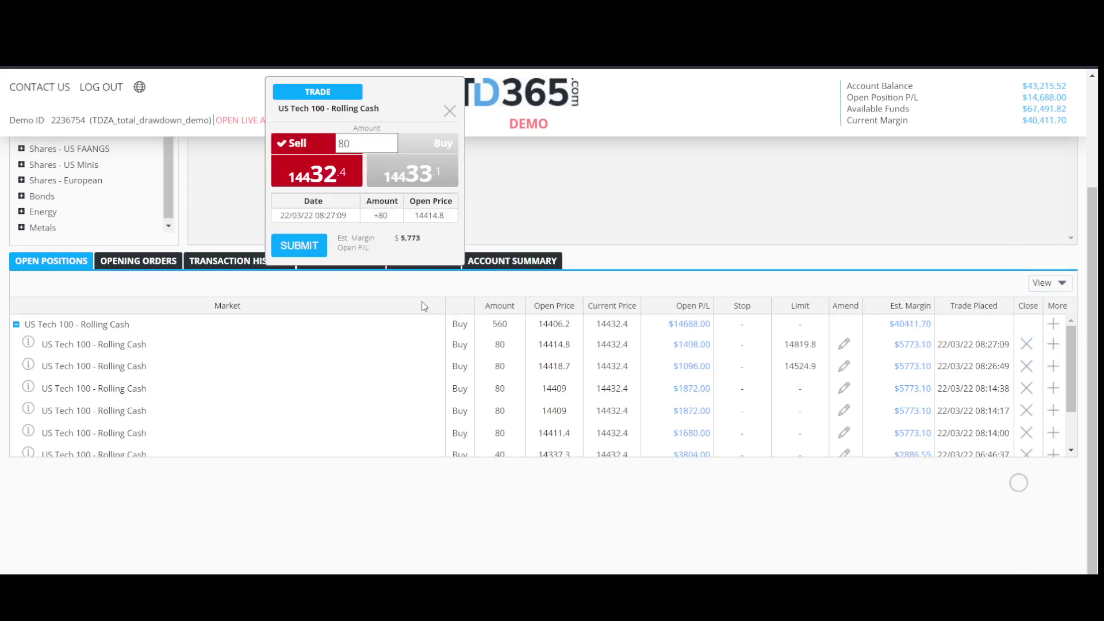
left_click(314, 256)
left_click(1027, 346)
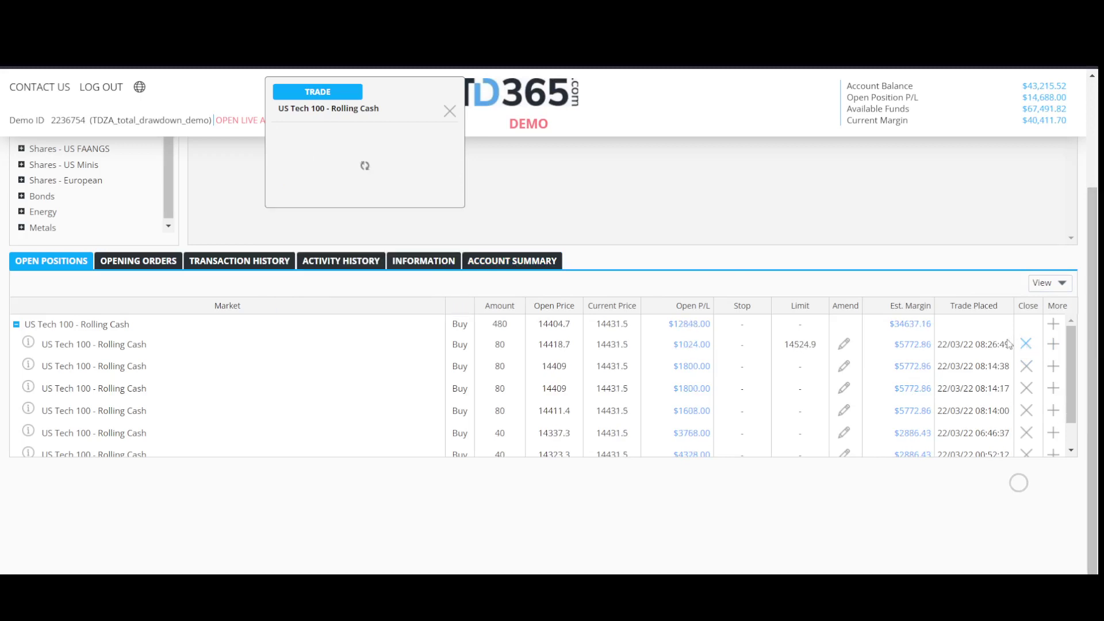
left_click(305, 252)
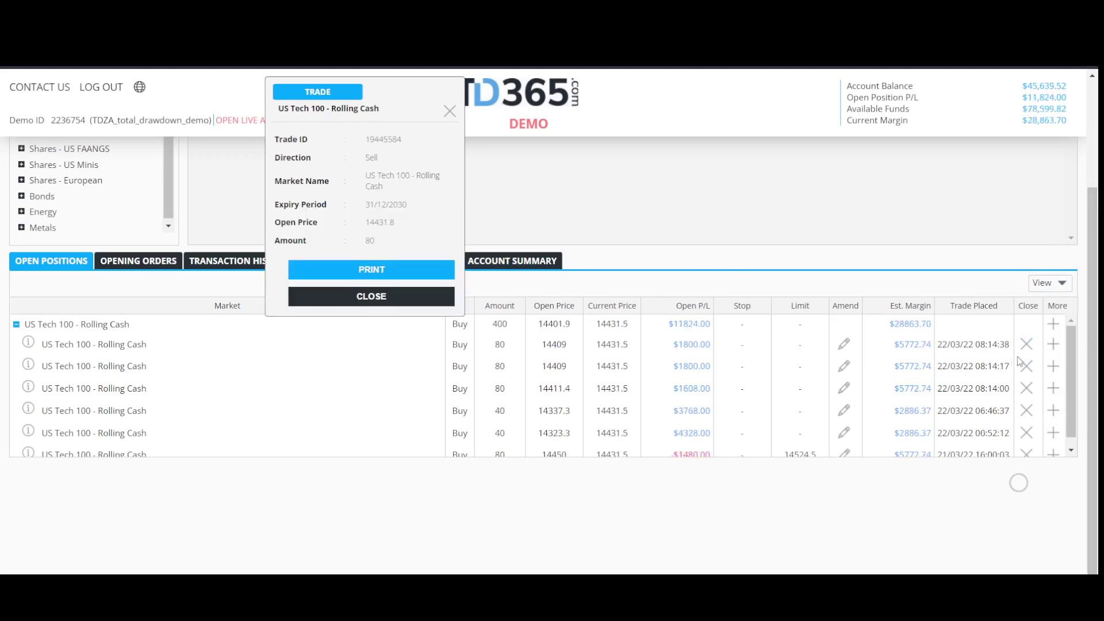
left_click(1026, 344)
left_click(305, 251)
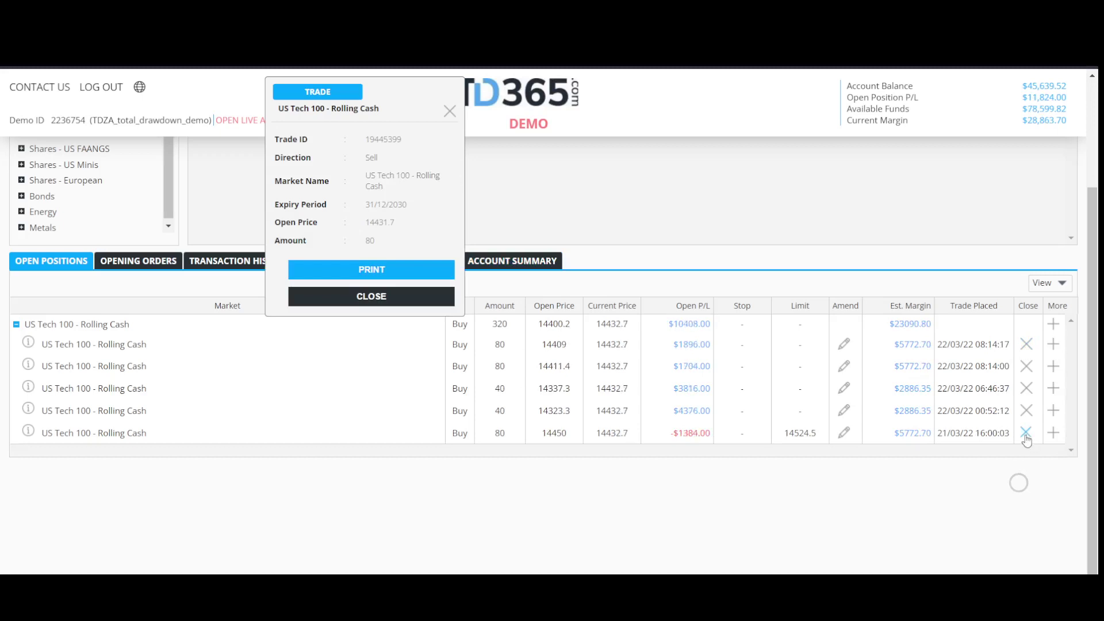
Step: Close the remaining positions (16:00:03, 00:52:12, 06:46:37, 08:14:00, last) and dismiss the confirmation
left_click(1026, 437)
left_click(321, 249)
left_click(1026, 410)
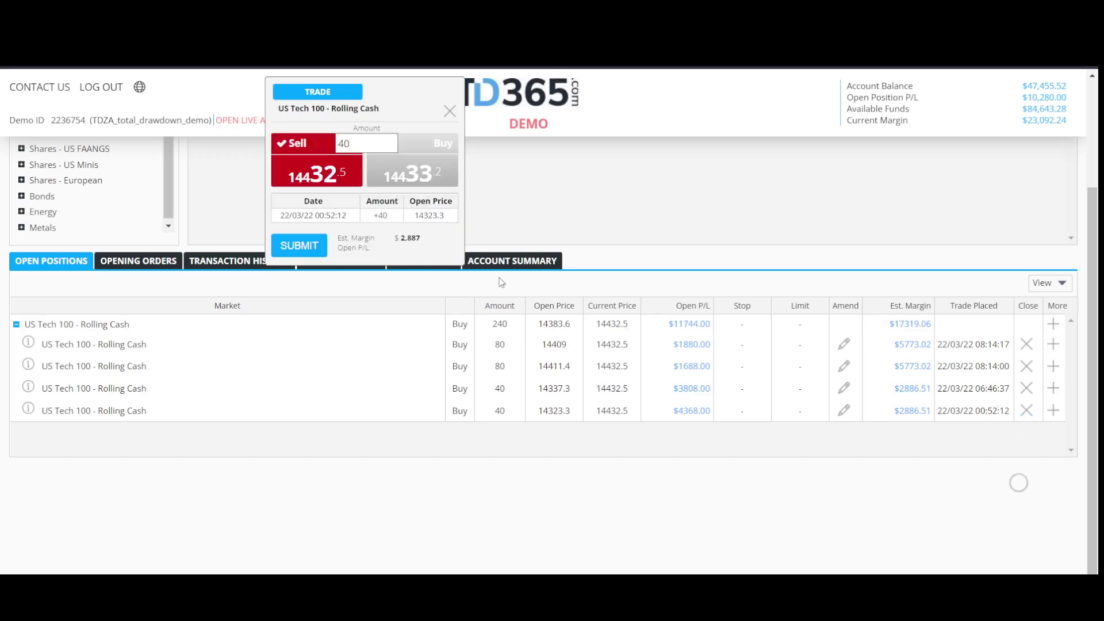
left_click(299, 246)
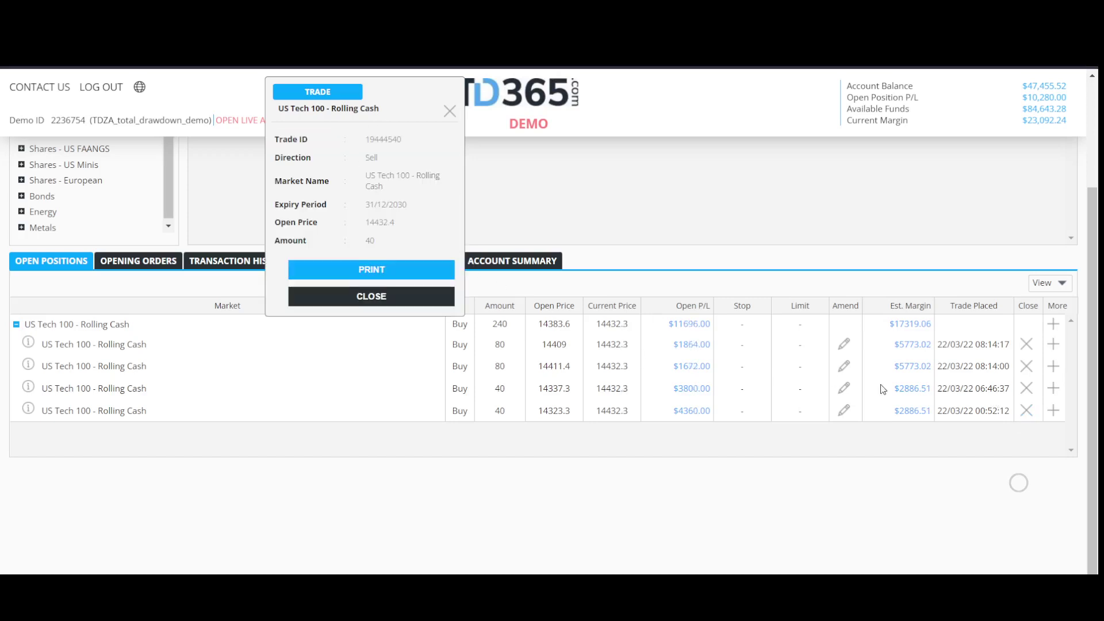
left_click(1027, 388)
left_click(299, 247)
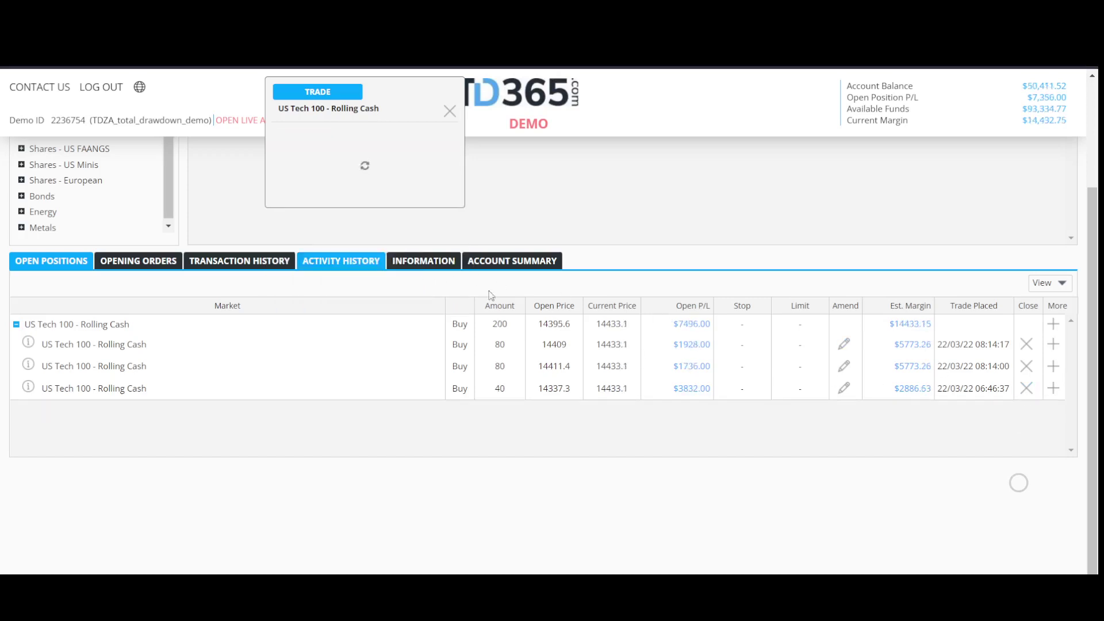
left_click(1027, 366)
left_click(299, 246)
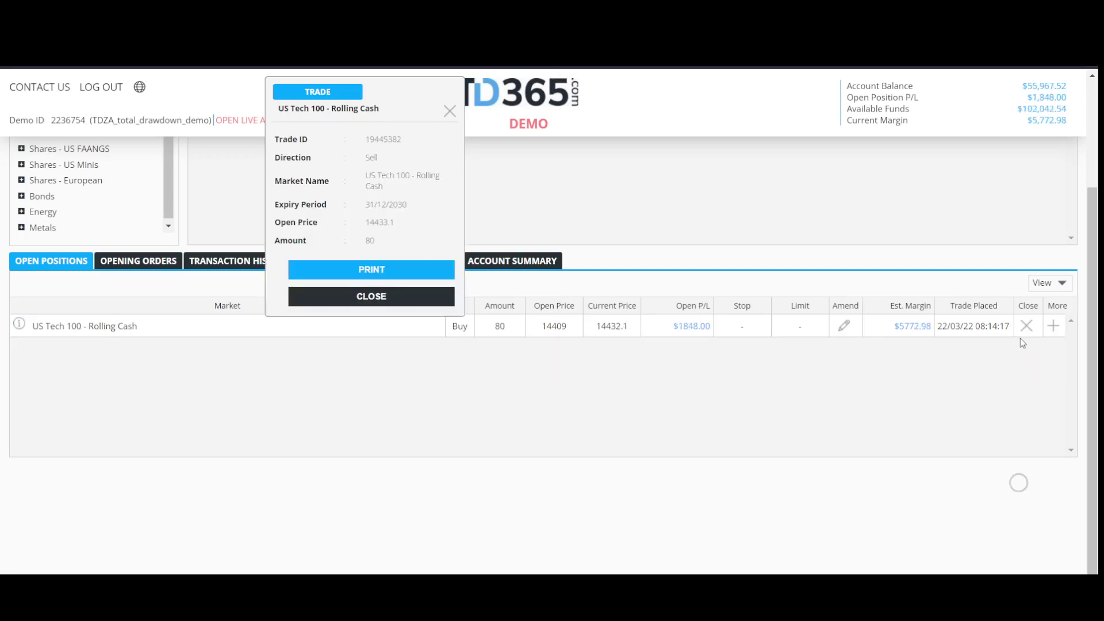
left_click(1027, 326)
left_click(300, 246)
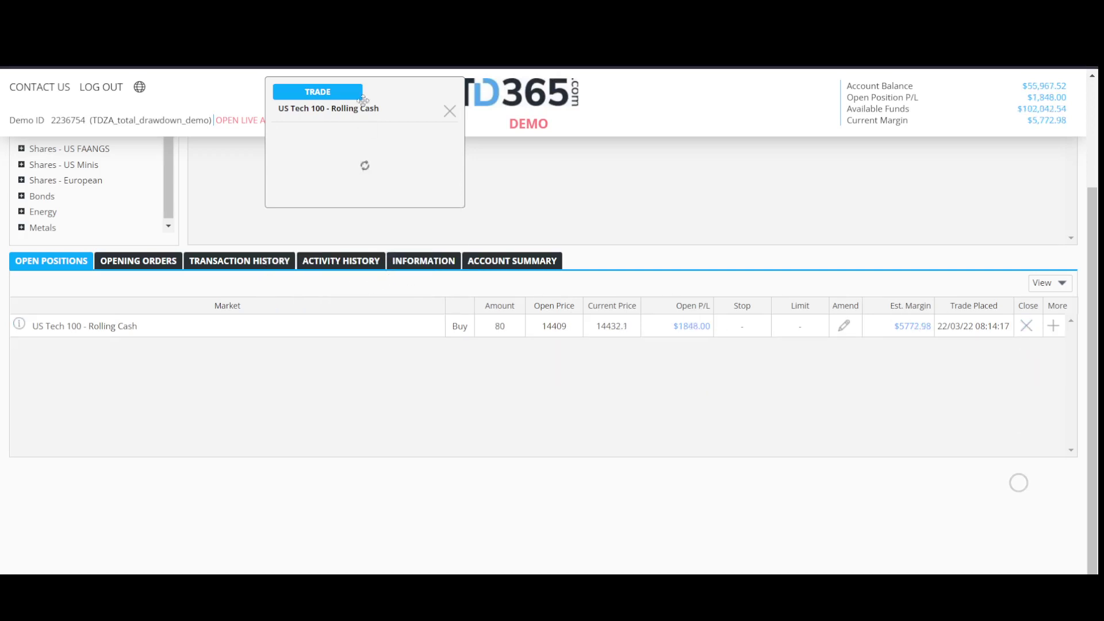
left_click(450, 111)
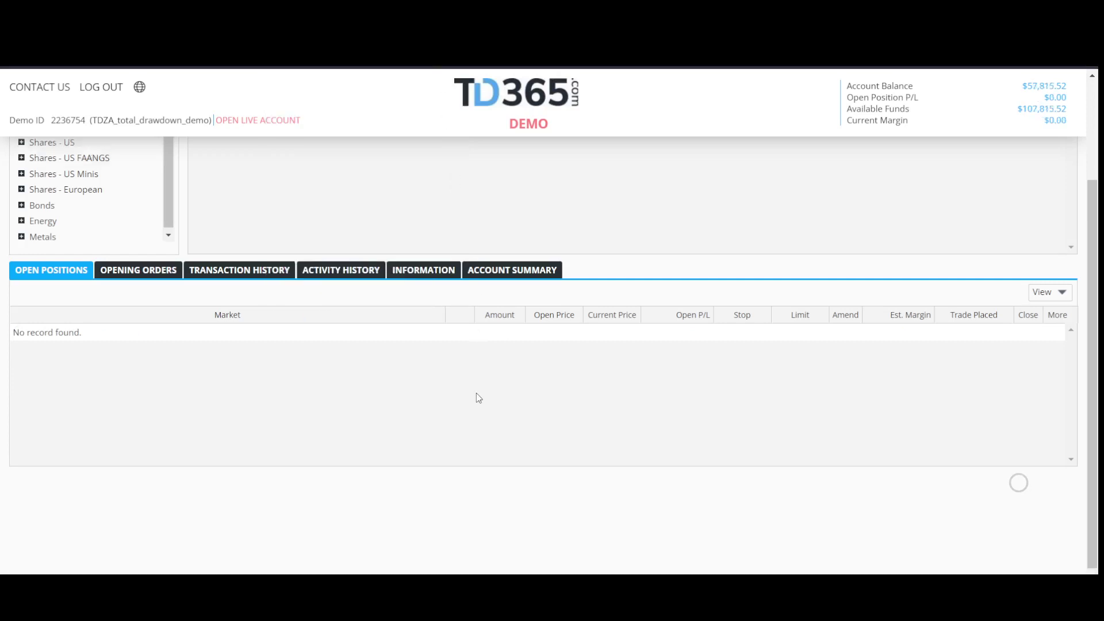
Step: Review Transaction History pages 1 and 2, then scroll up to Popular Markets
scroll(476, 393, "up", 3)
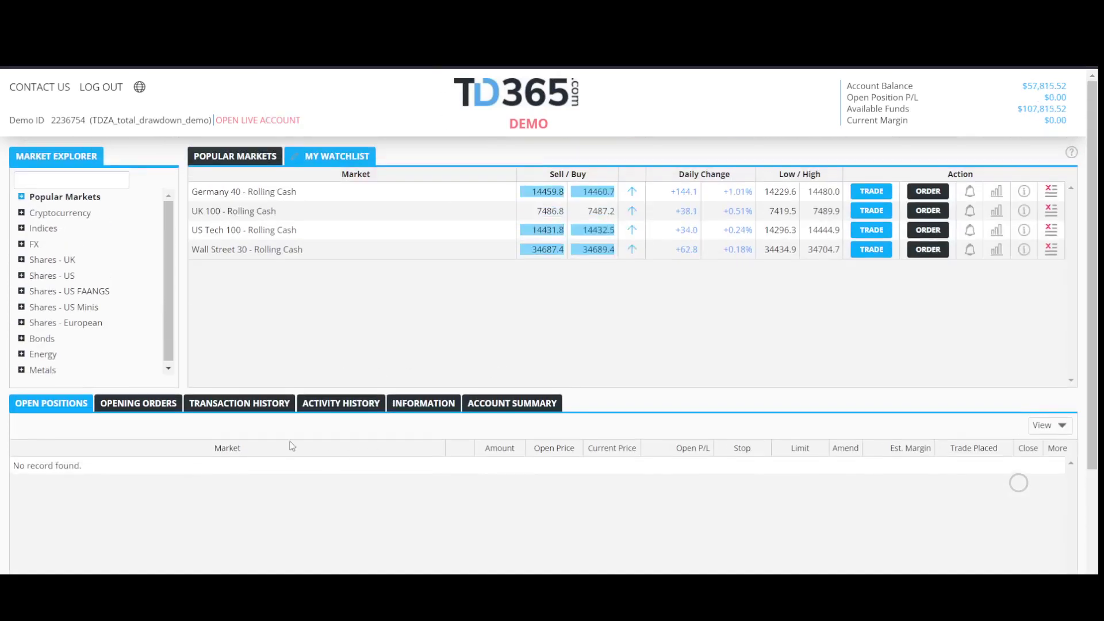
left_click(272, 414)
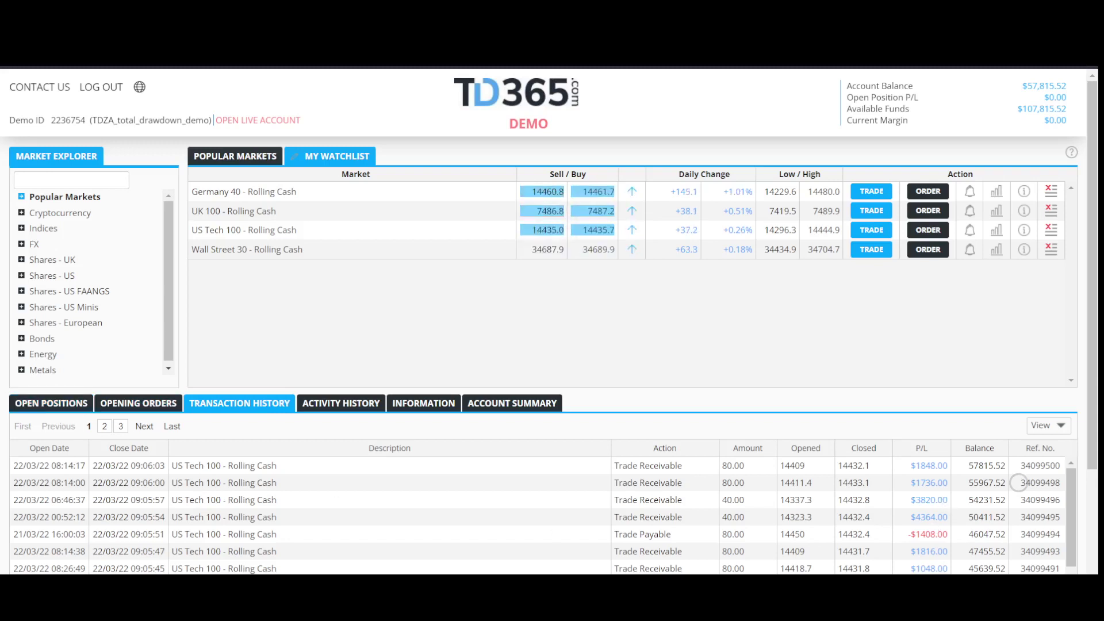
scroll(1019, 482, "down", 2)
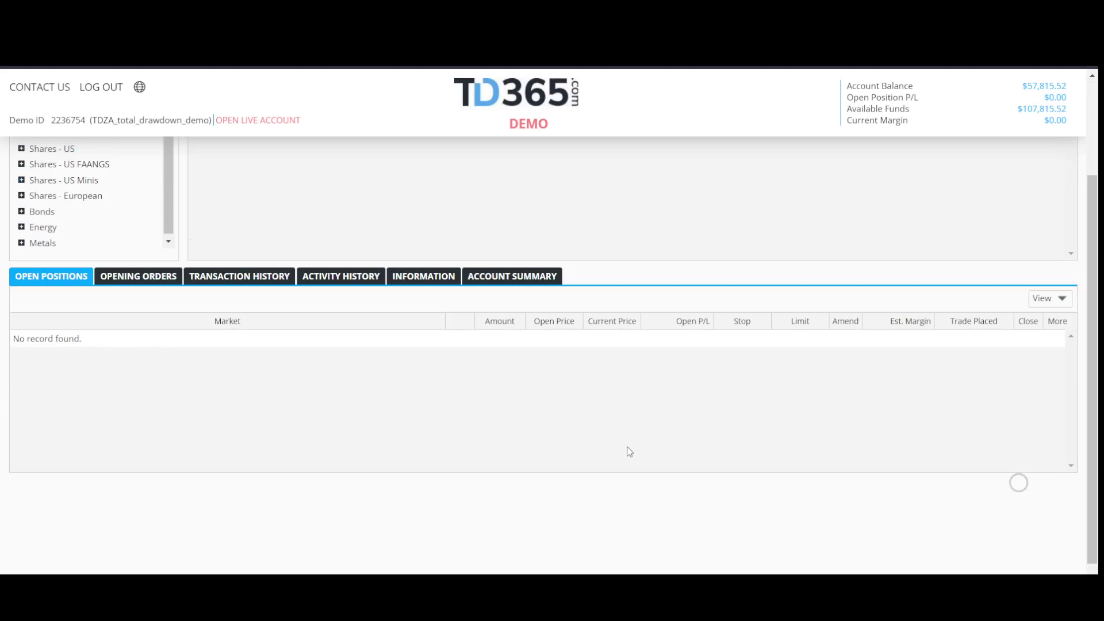
left_click(246, 277)
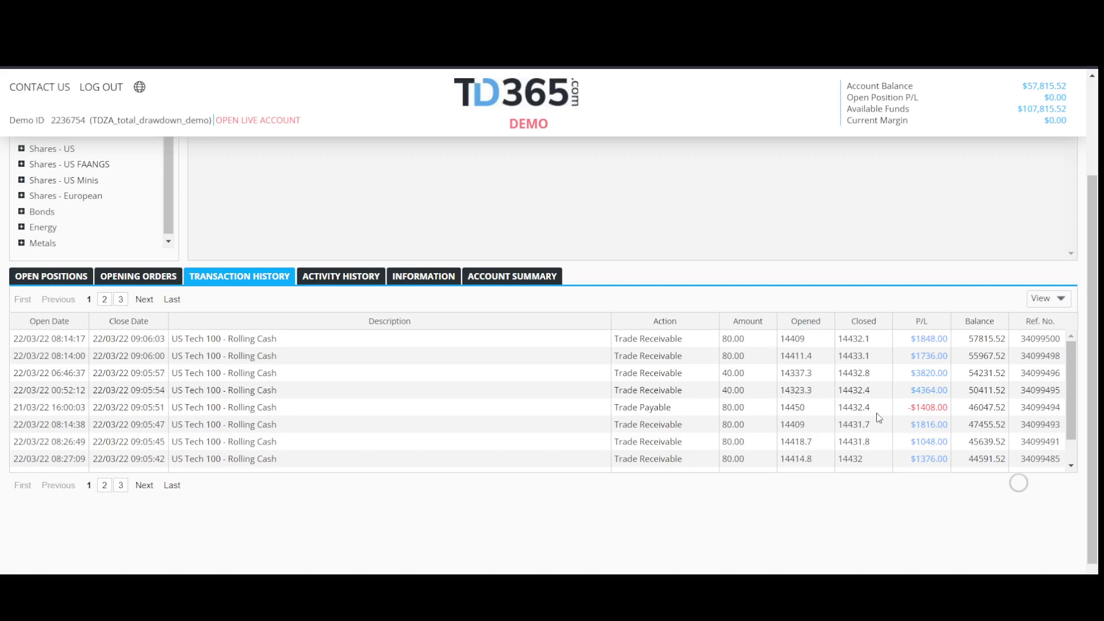
left_click(105, 484)
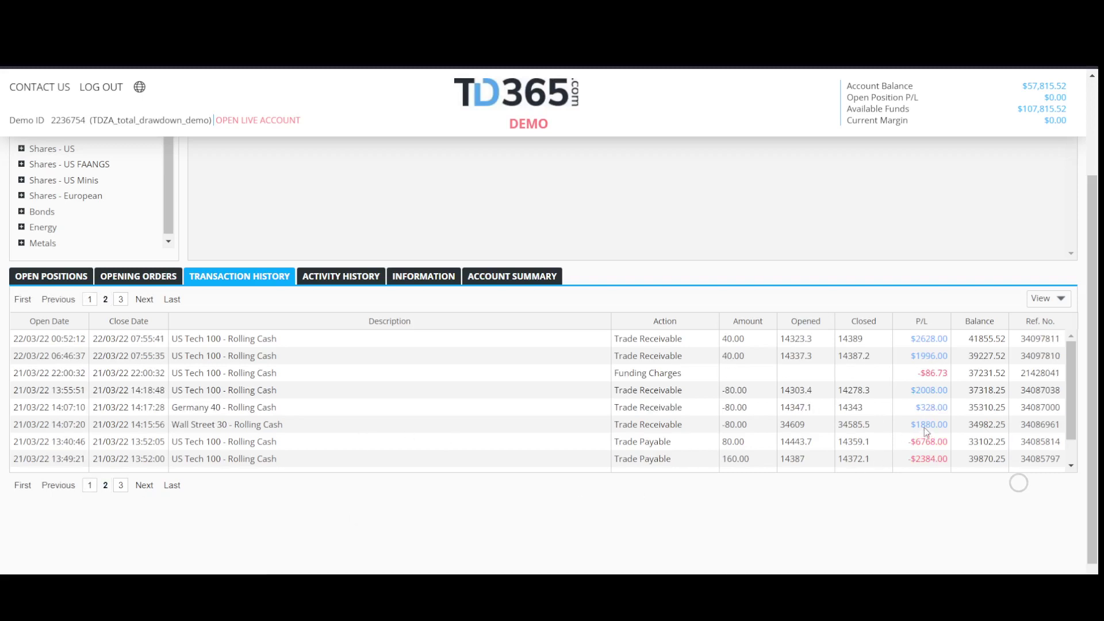
left_click(86, 488)
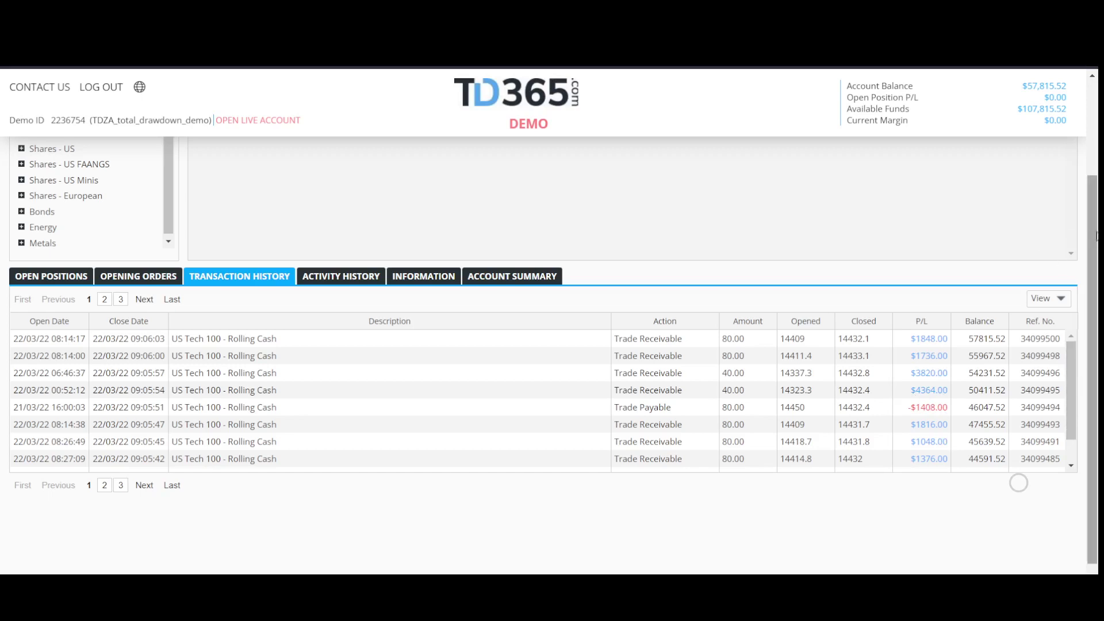
scroll(1076, 237, "up", 3)
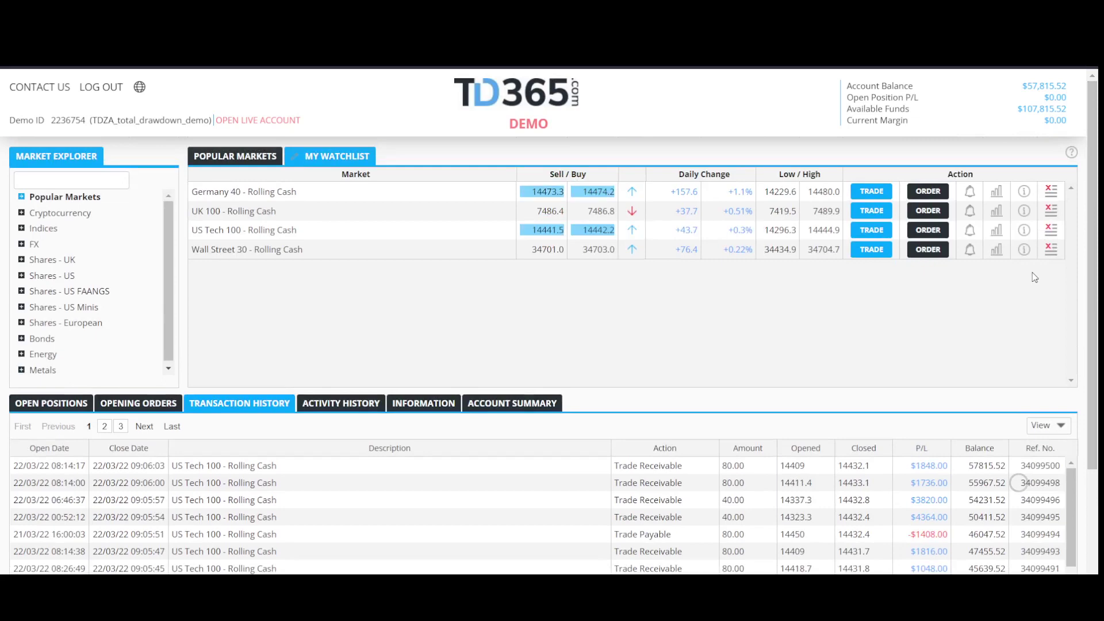
left_click(997, 232)
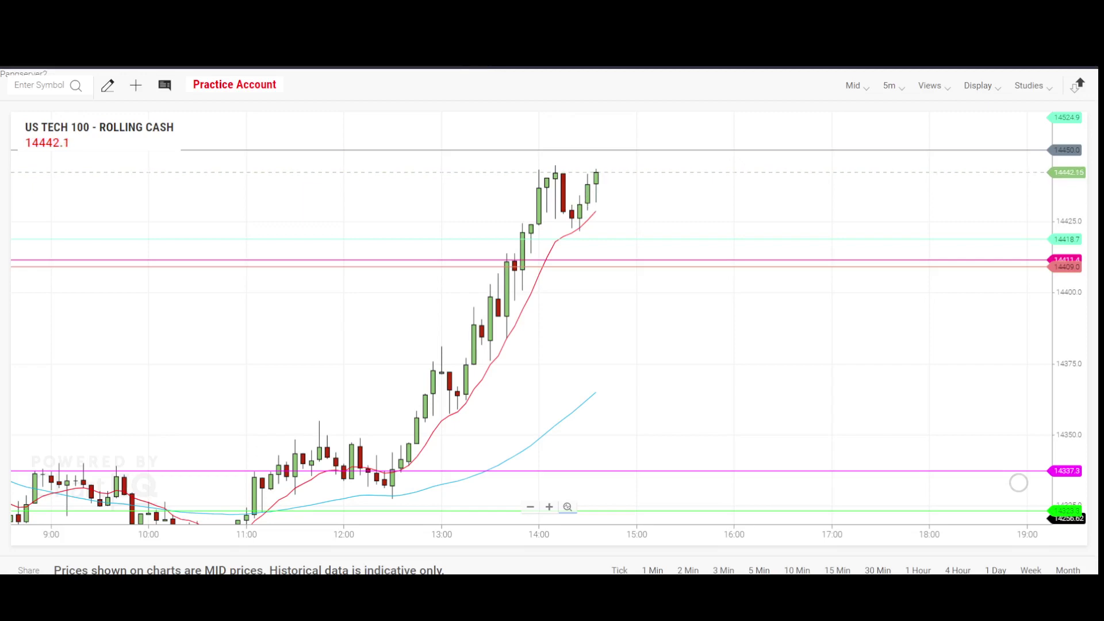
left_click(735, 119)
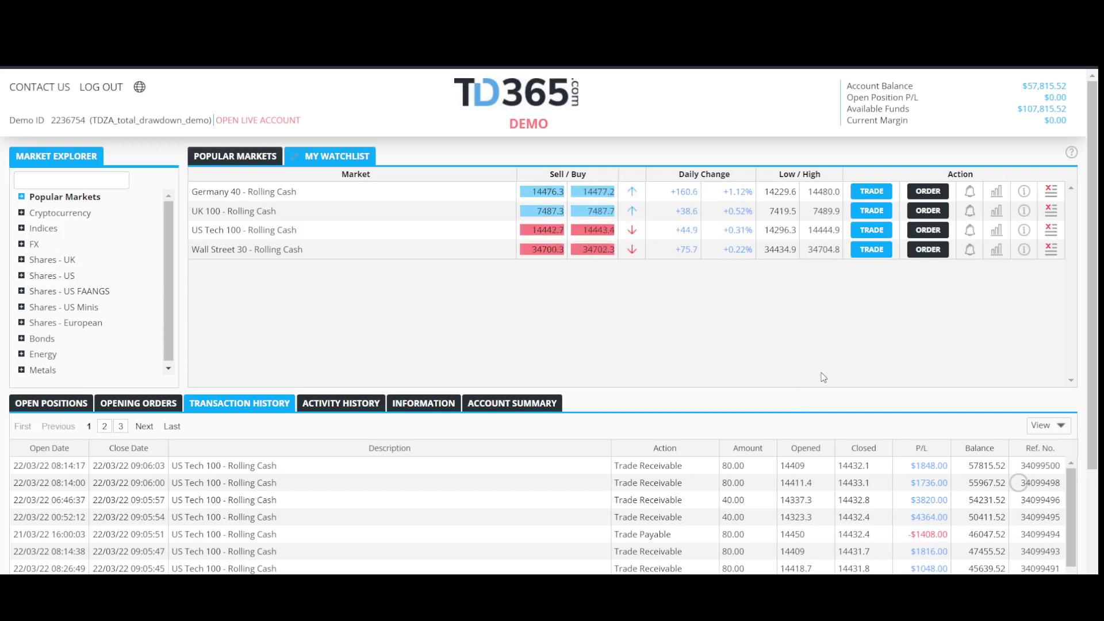
scroll(784, 371, "down", 1)
scroll(785, 368, "down", 1)
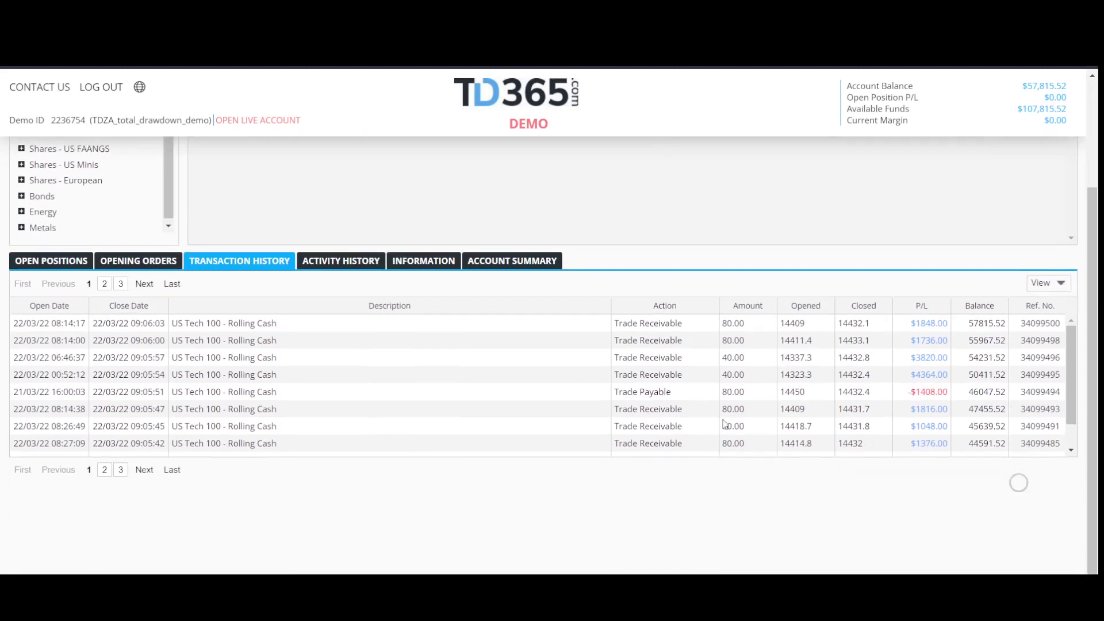